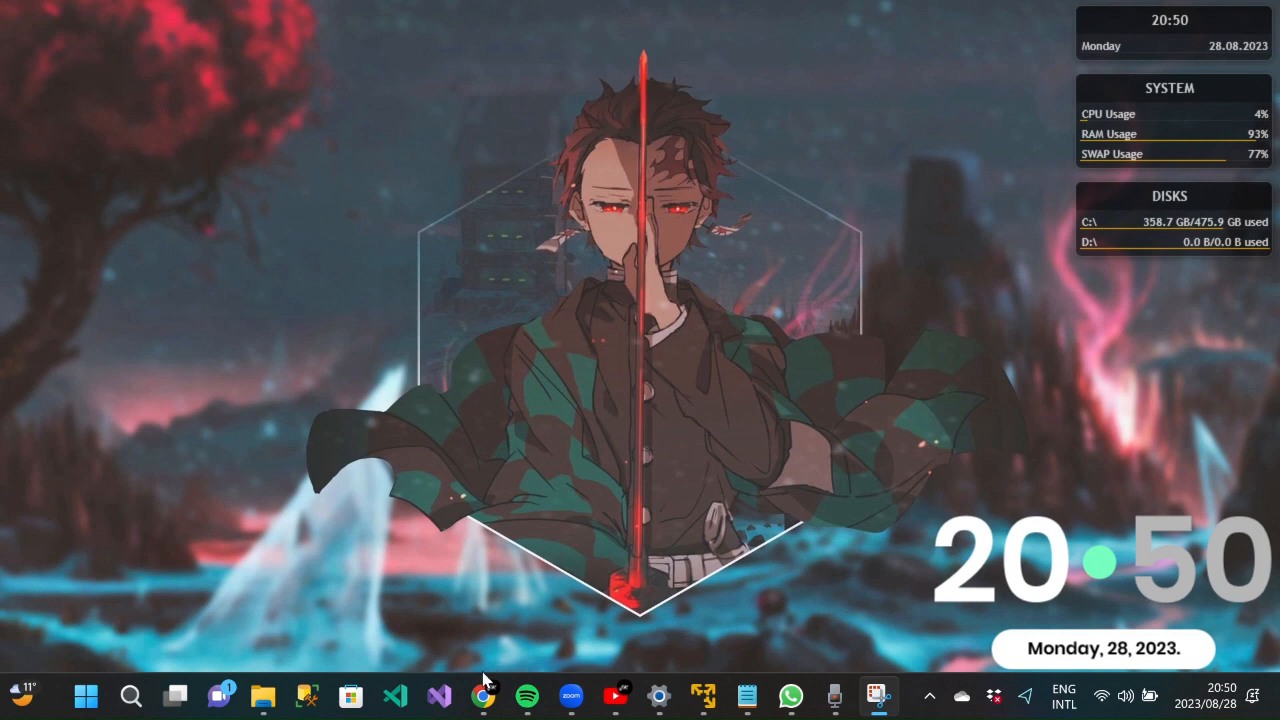
- Look over the VMware download page in the browser
mouse_move(482, 690)
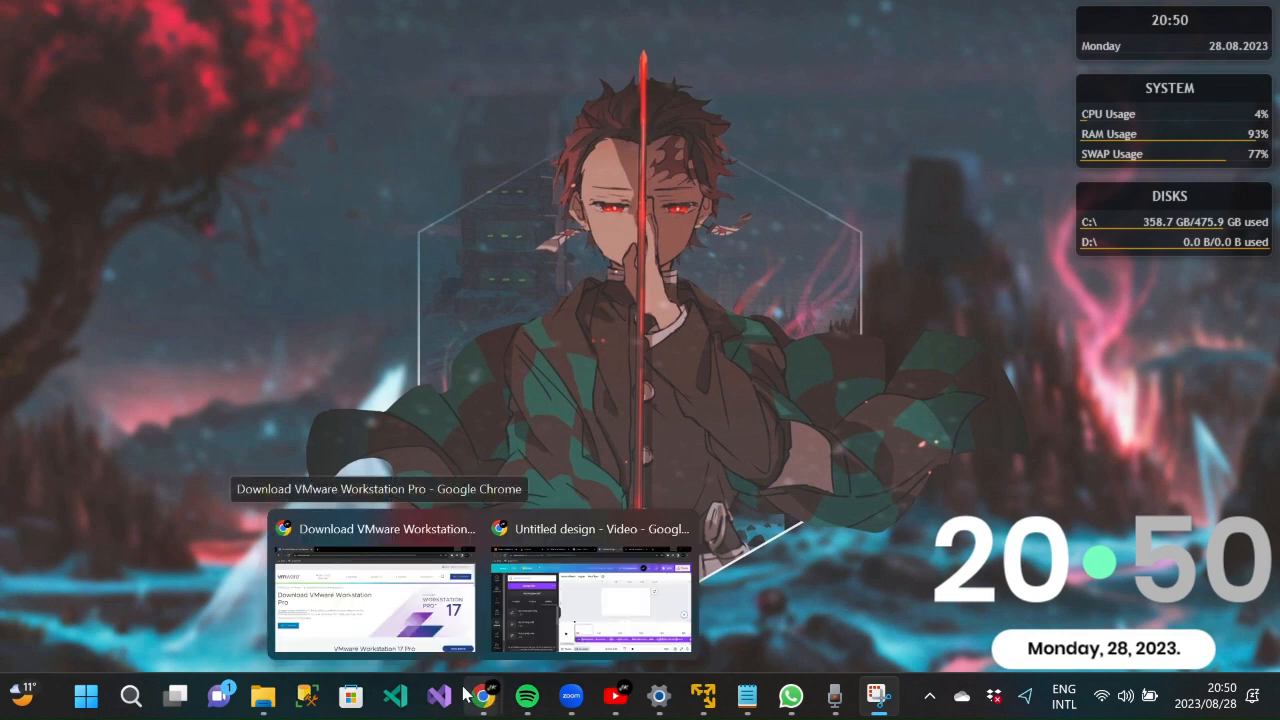
left_click(390, 603)
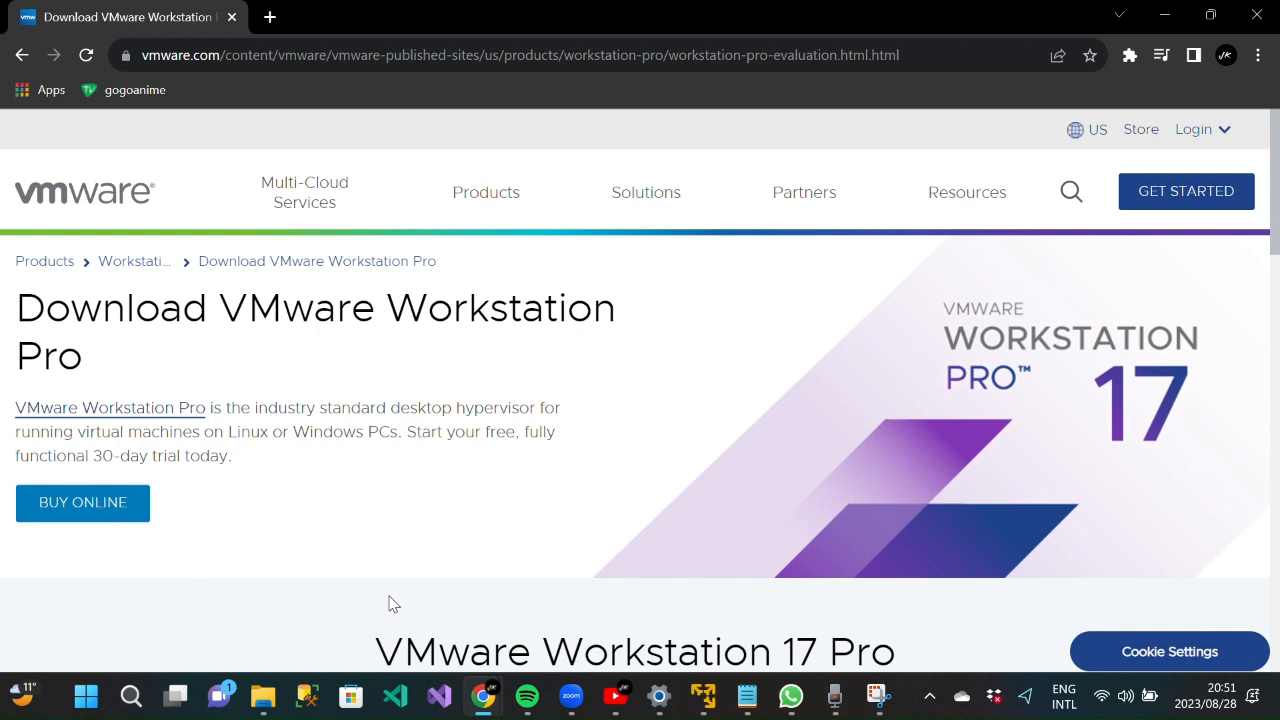
scroll(343, 497, "down", 1)
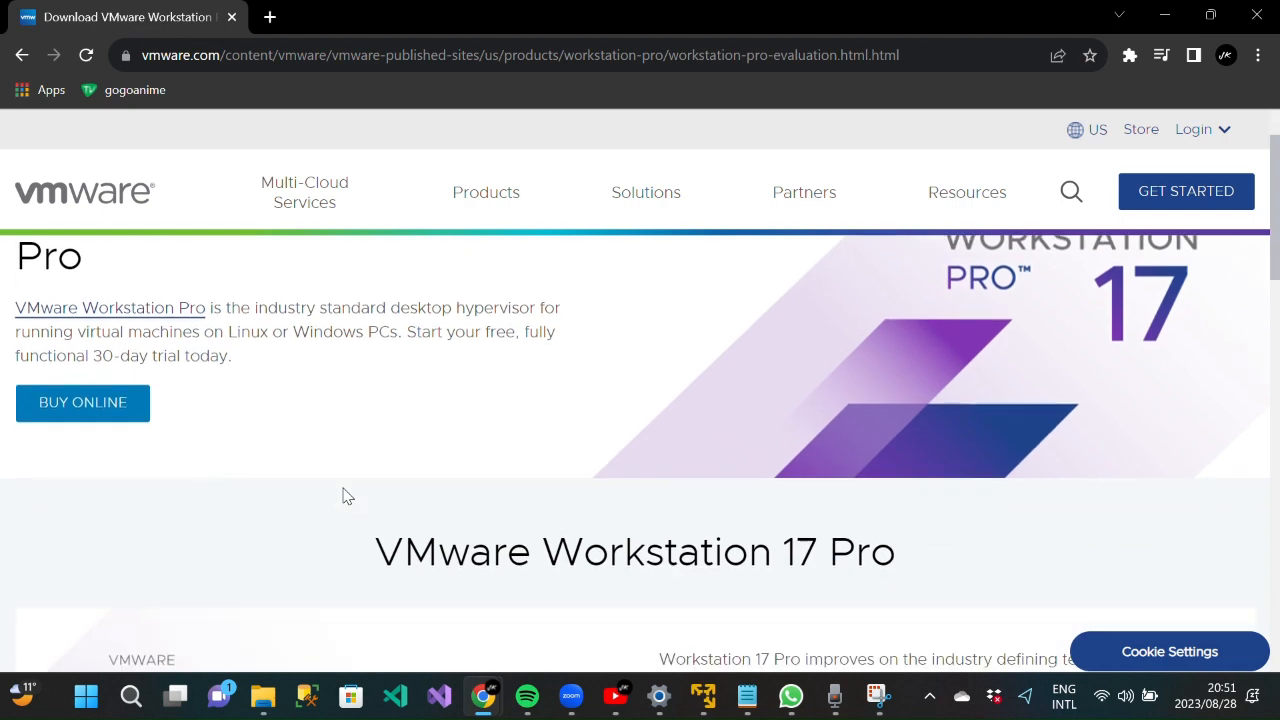
scroll(343, 497, "down", 7)
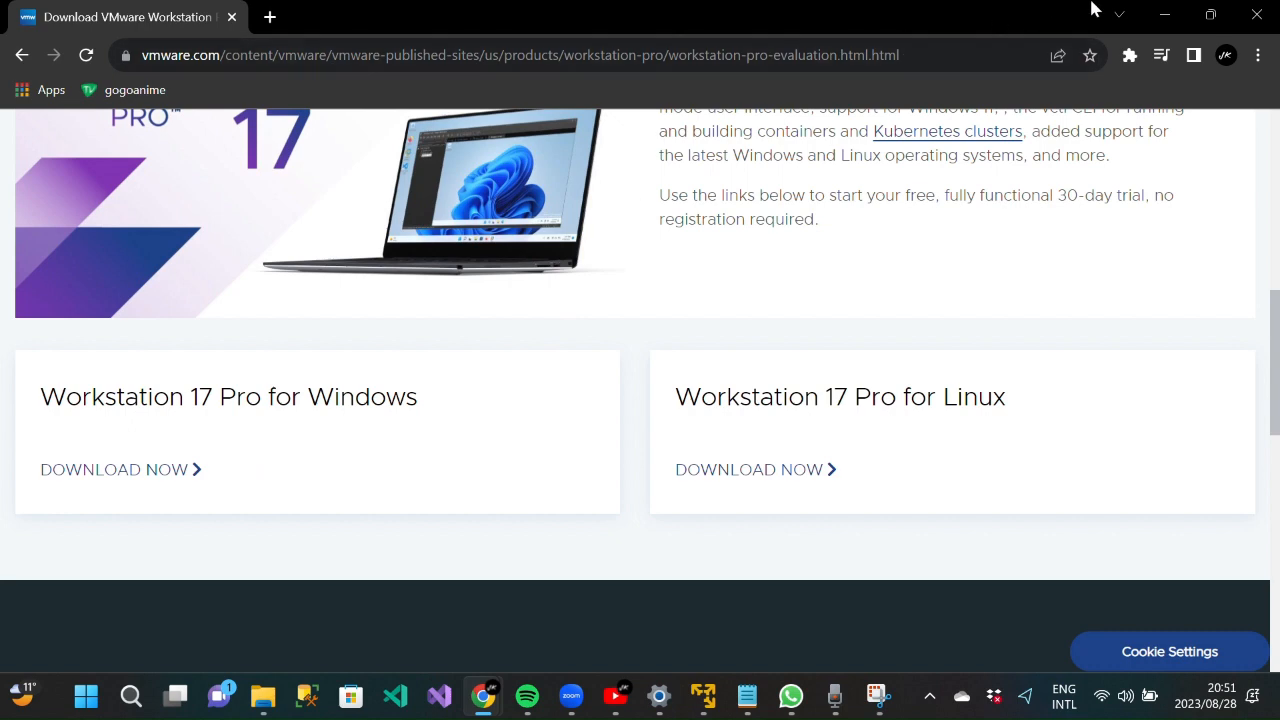
- Minimize the browser and start a new virtual machine in VMware Player
left_click(1166, 14)
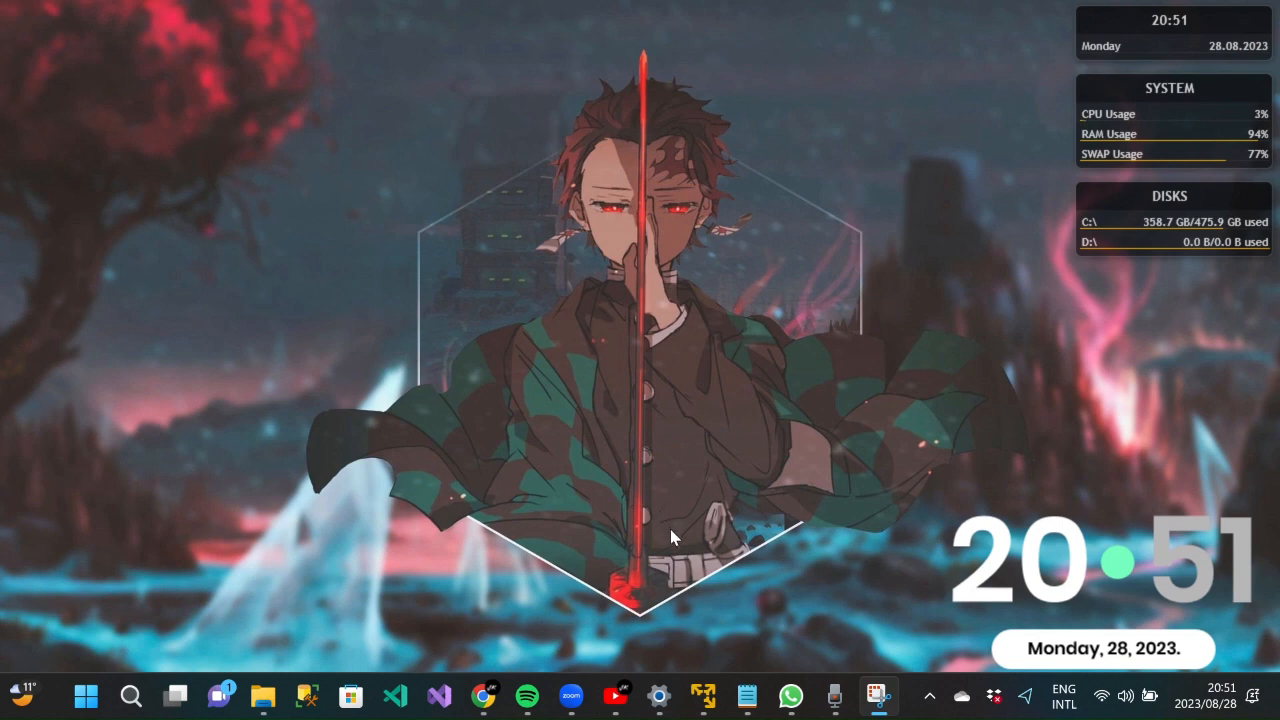
left_click(703, 696)
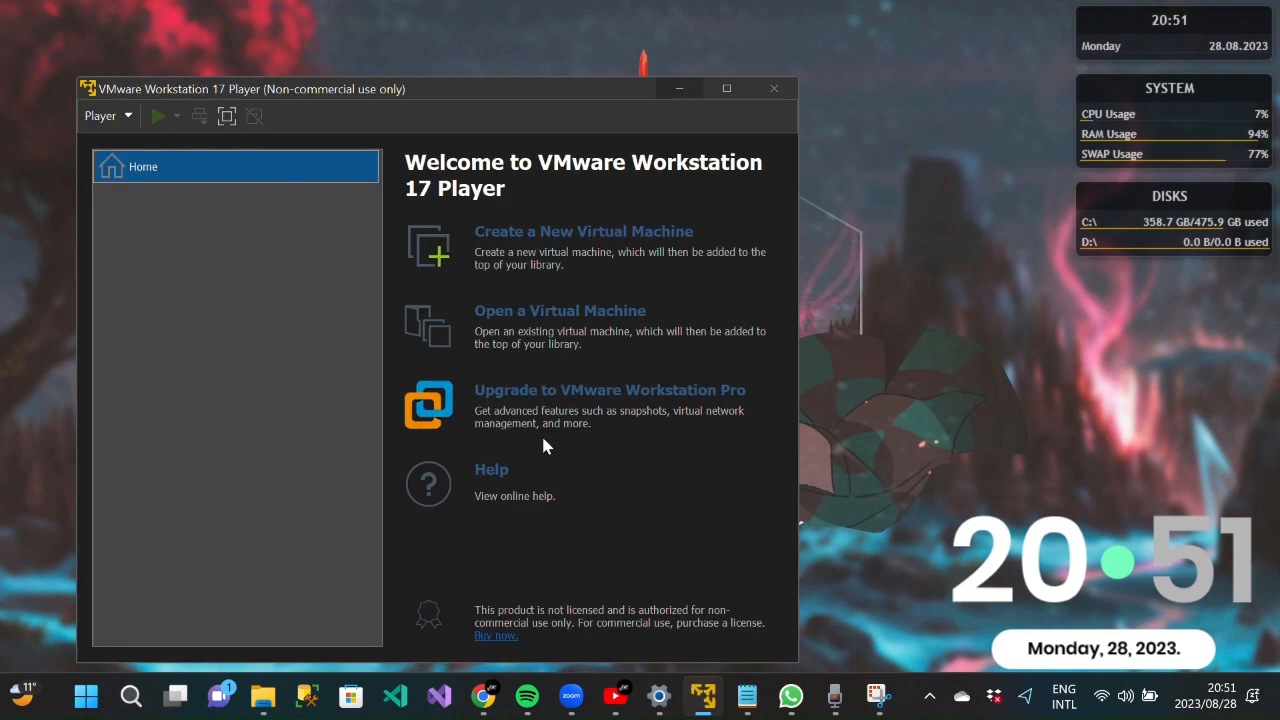
left_click(548, 240)
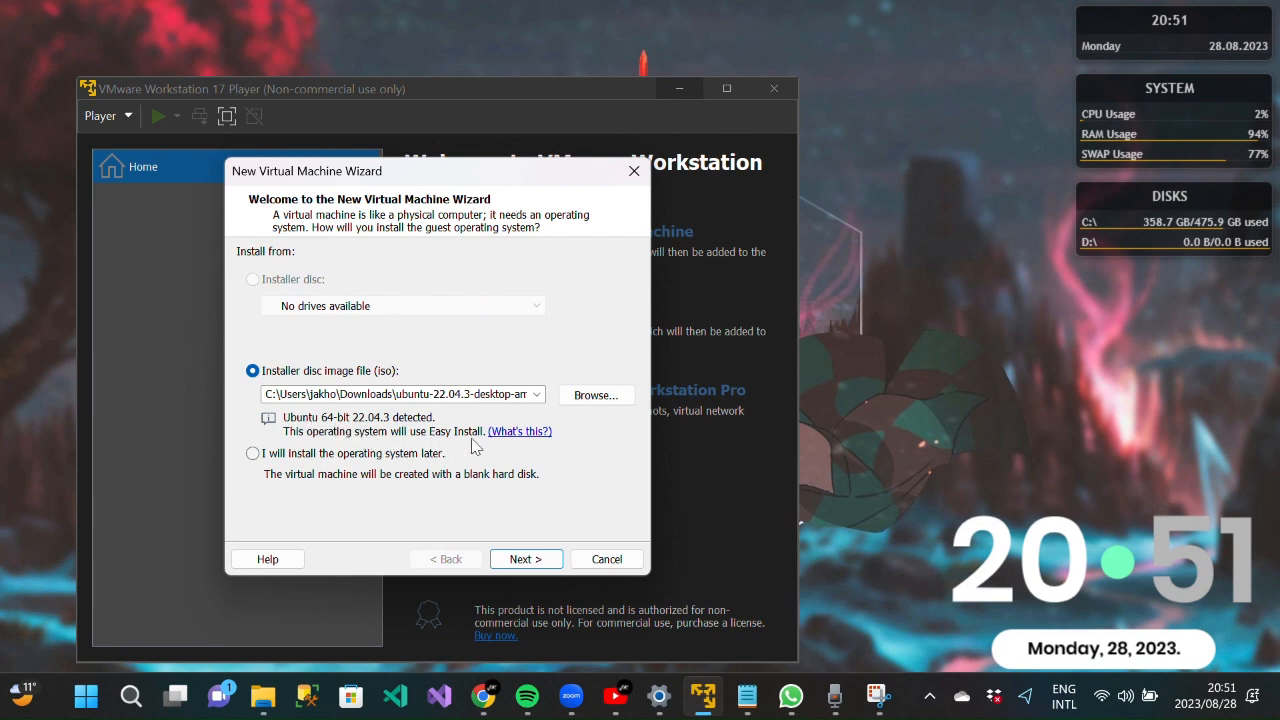
- Fill in the Easy Install details, name the machine FirstUbuntu, and keep the 20 GB disk
left_click(525, 559)
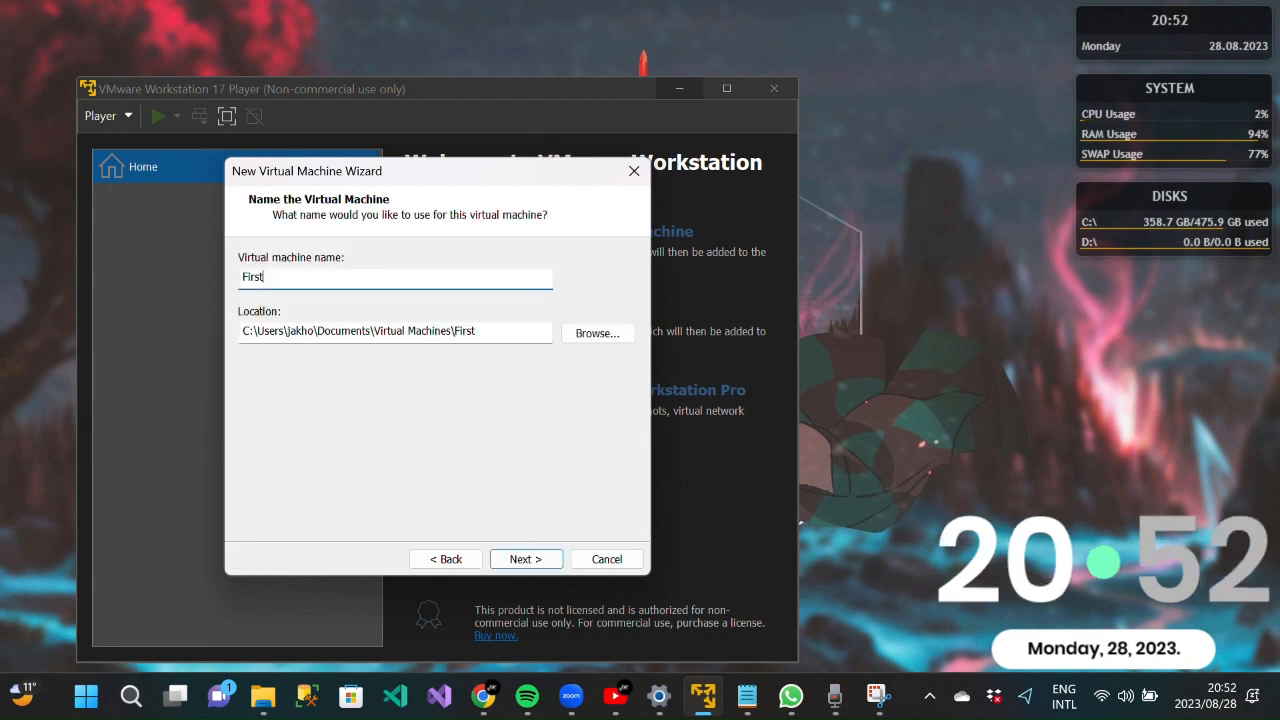
type("Ubuntu")
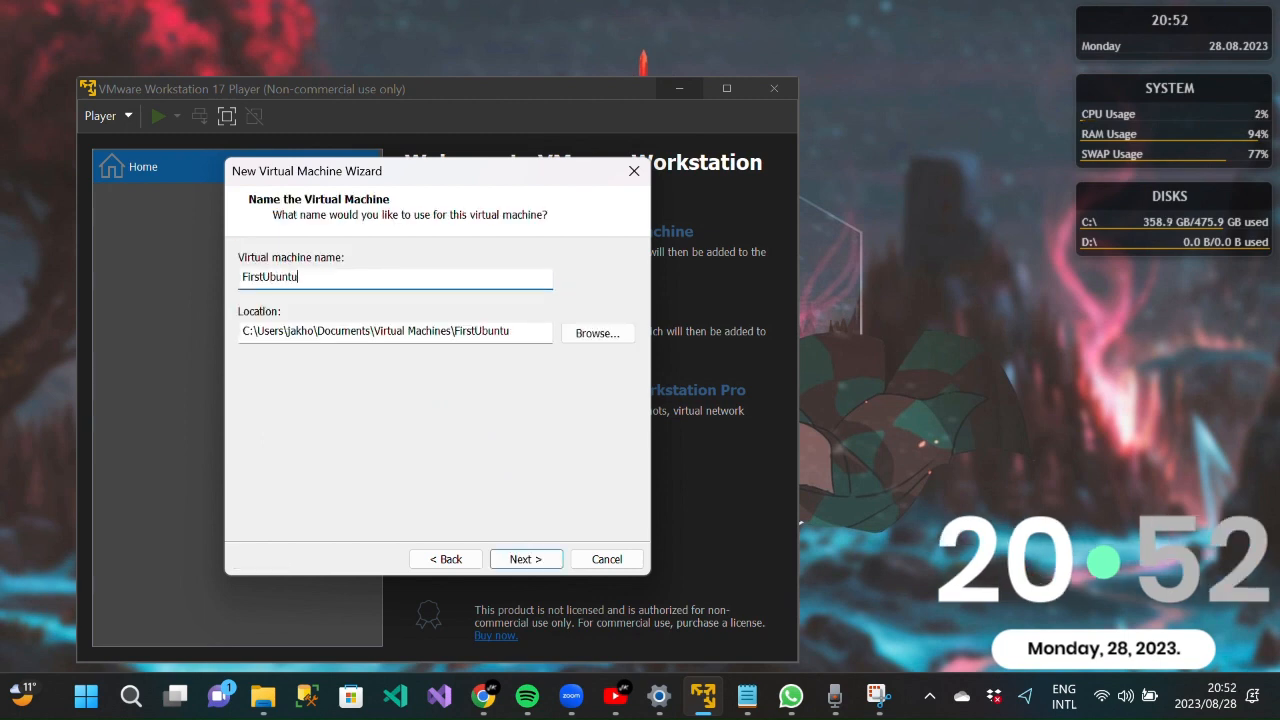
left_click(525, 559)
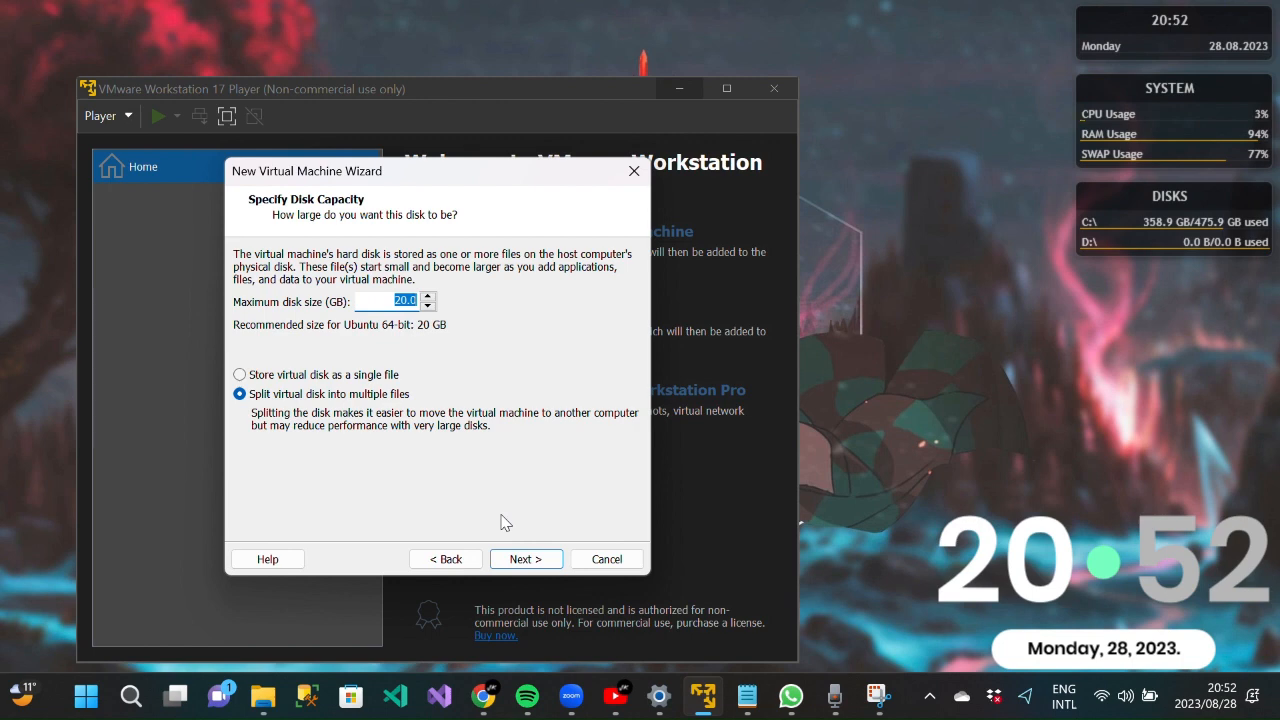
key("Return")
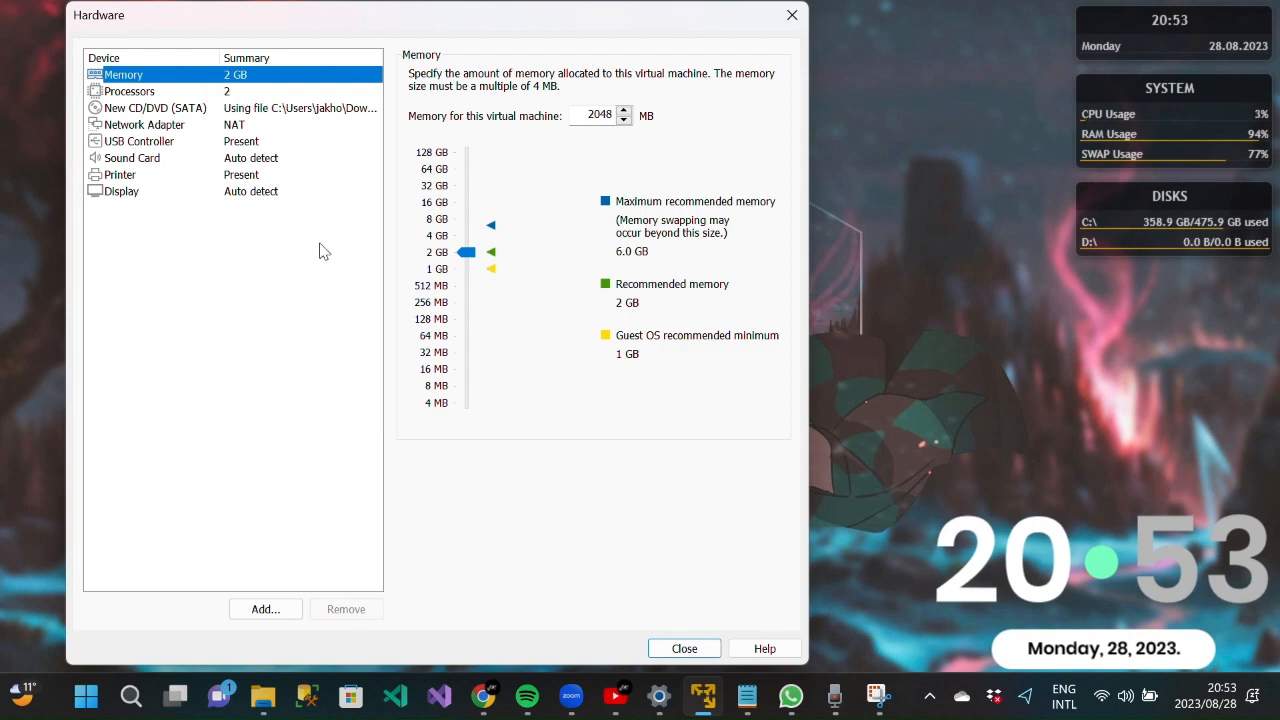
- Close the hardware settings and finish the wizard so FirstUbuntu powers on
left_click(684, 649)
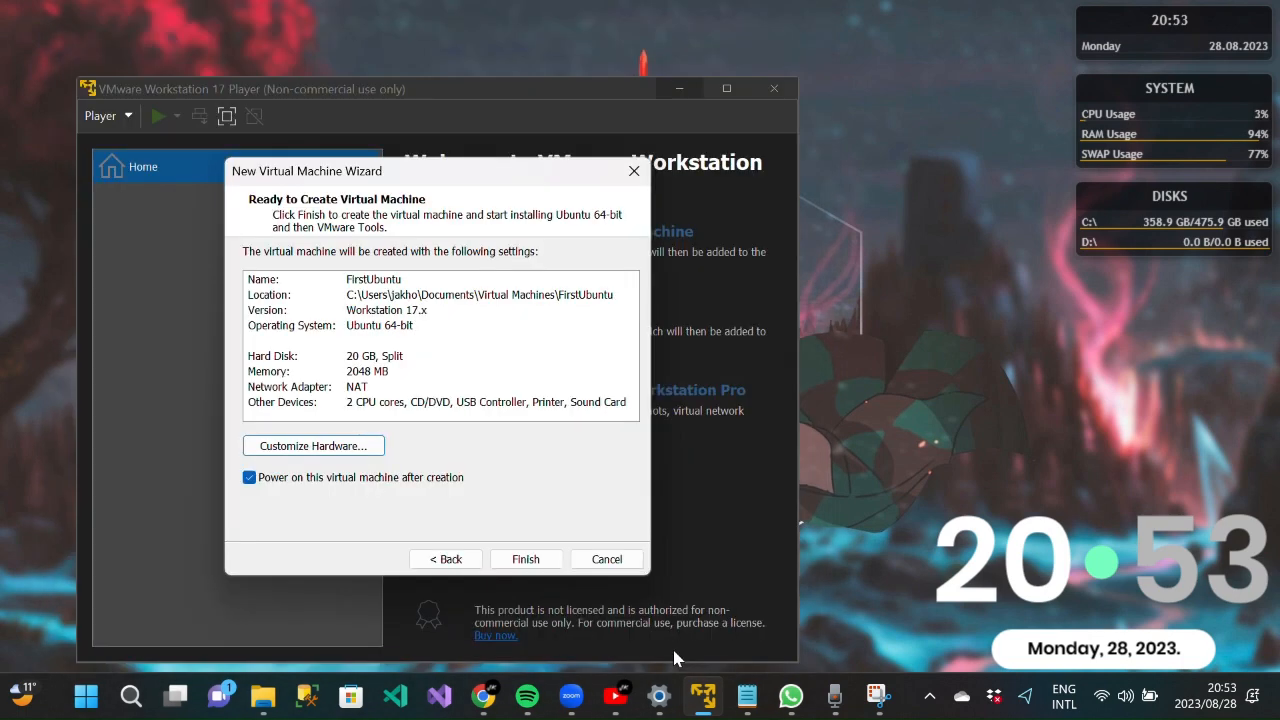
left_click(524, 559)
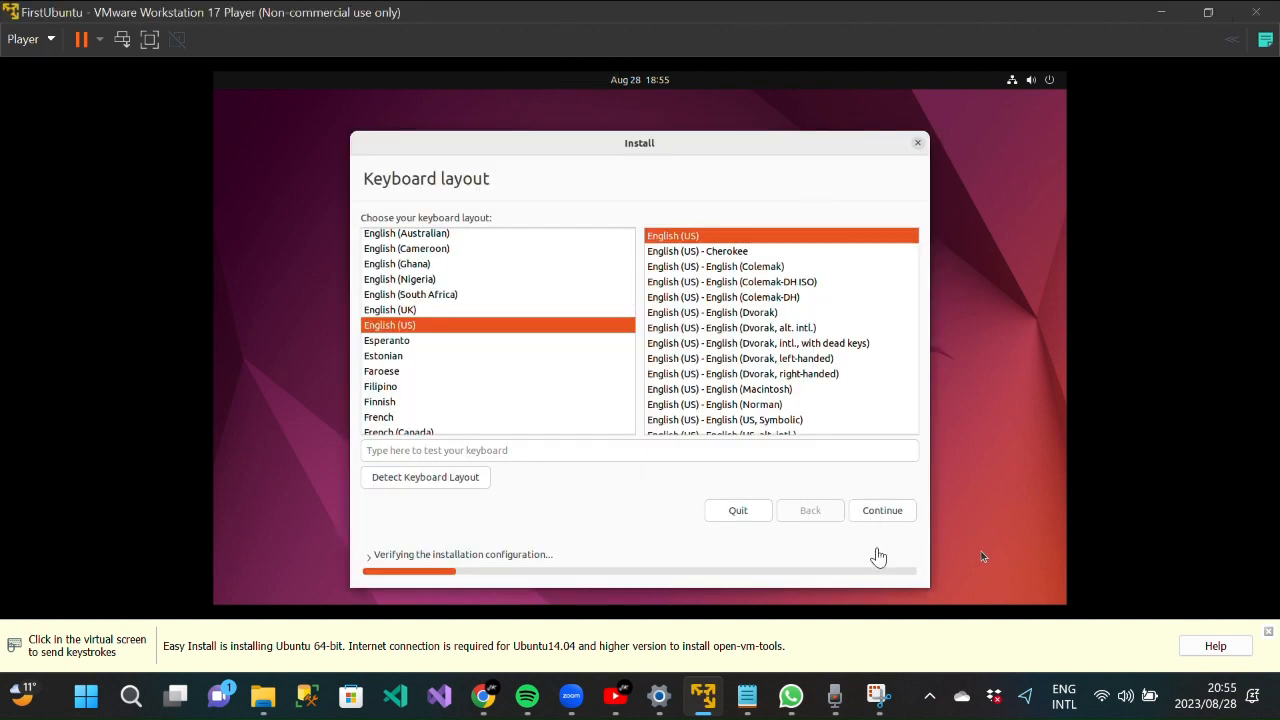
- Keep the English (US) keyboard and include third-party software for graphics and Wi-Fi
left_click(868, 510)
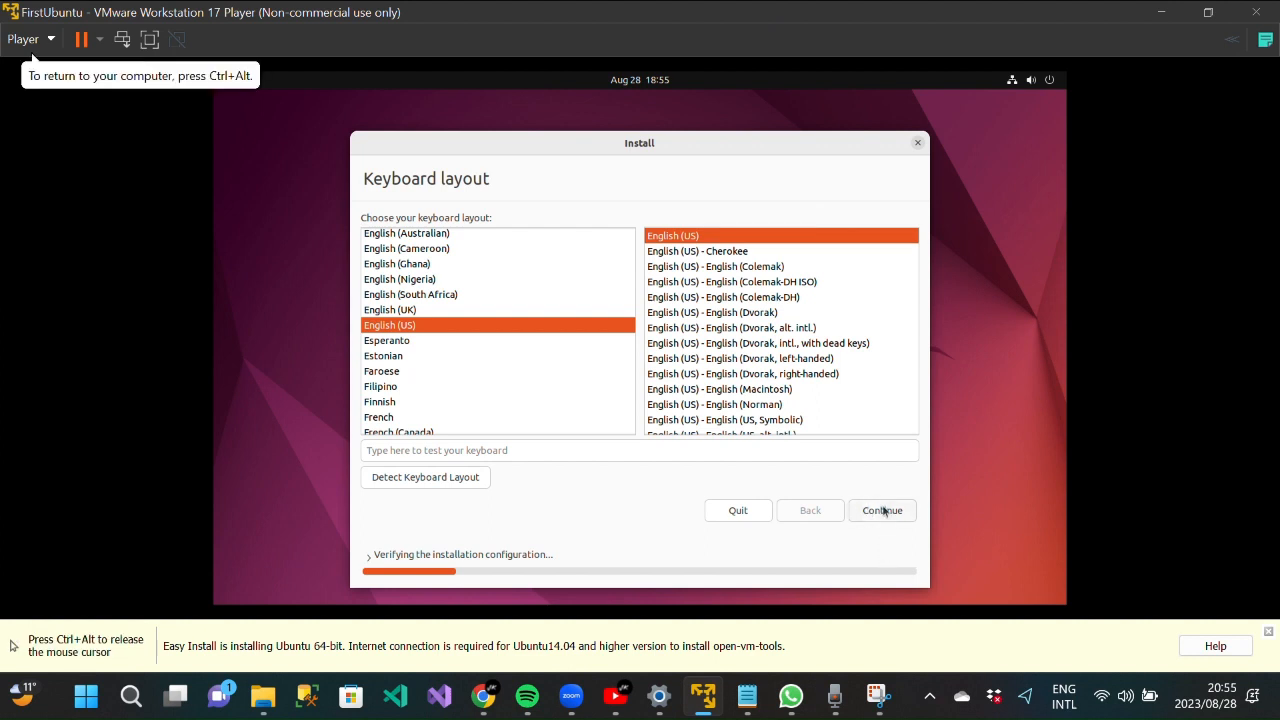
left_click(884, 512)
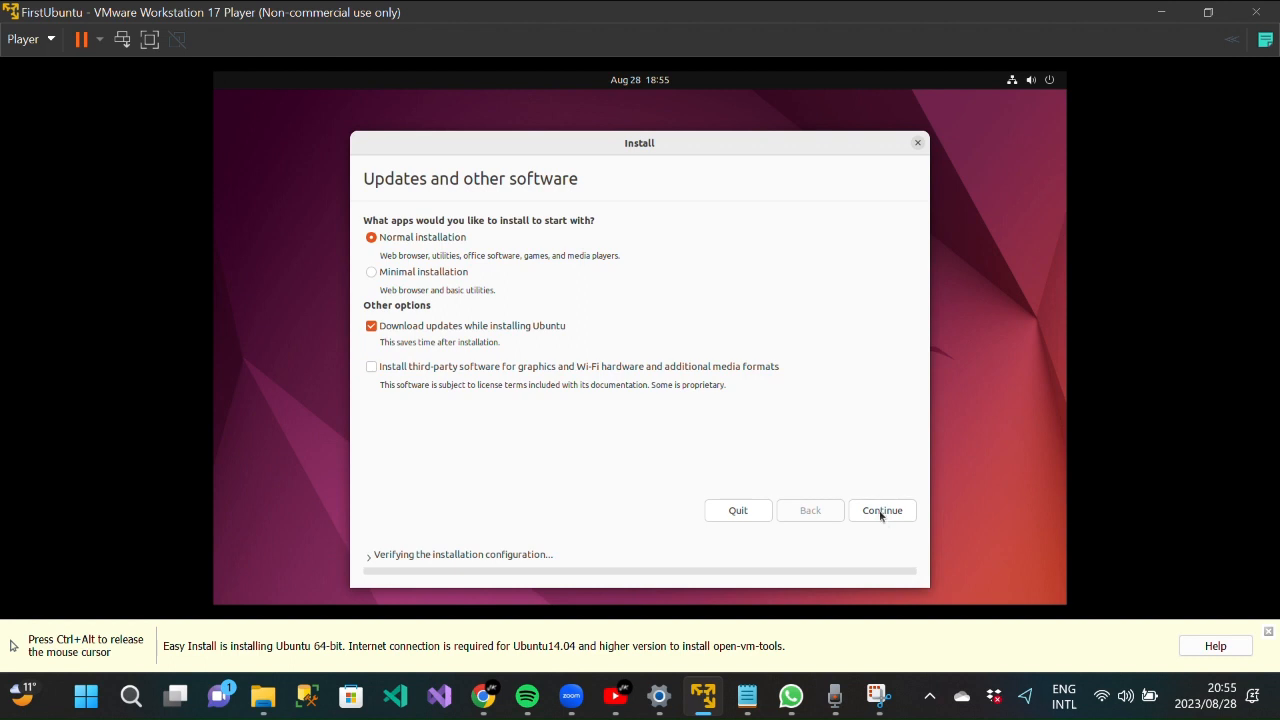
left_click(370, 368)
left_click(882, 511)
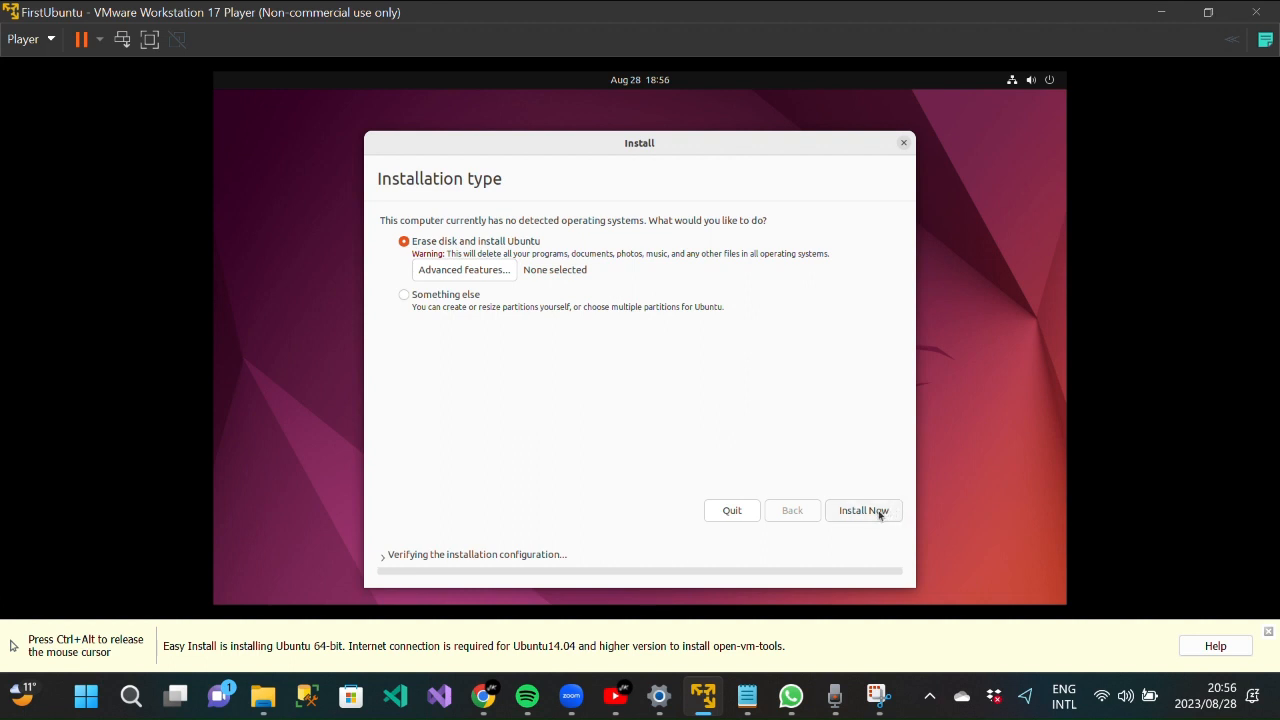
- Install Ubuntu with Erase disk and confirm writing the ESP and ext4 partitions
left_click(866, 513)
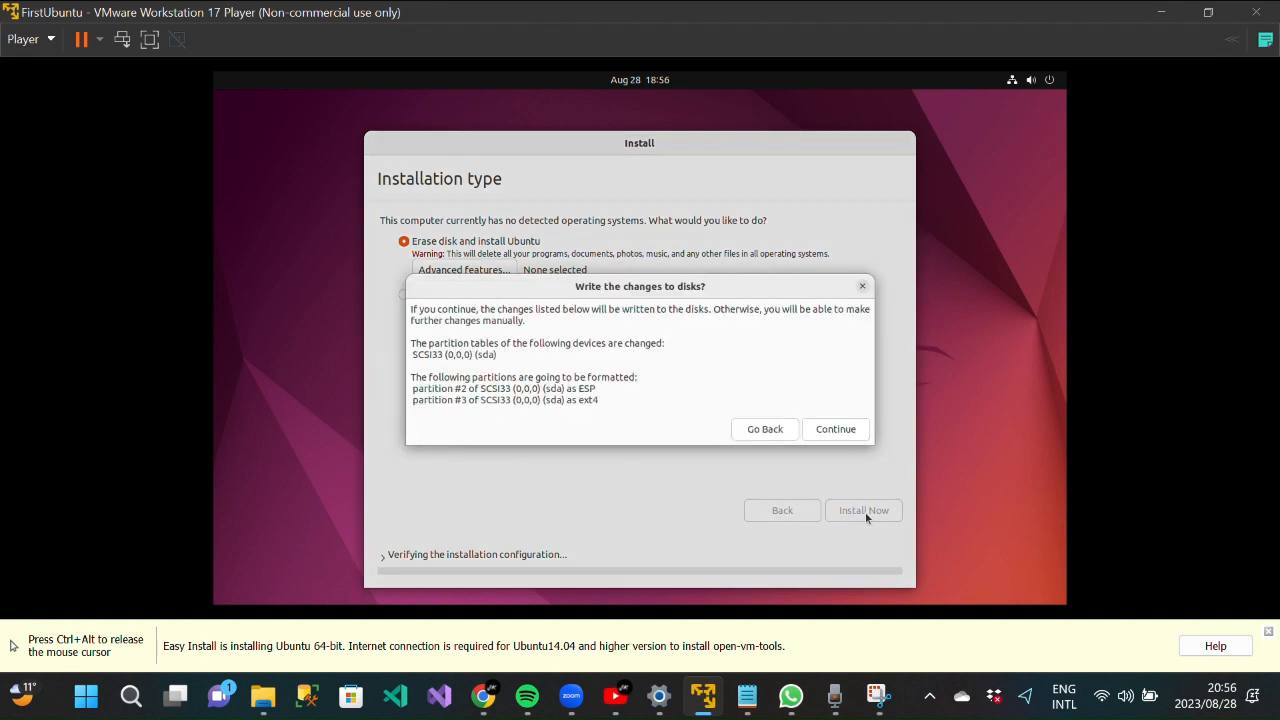
left_click(836, 429)
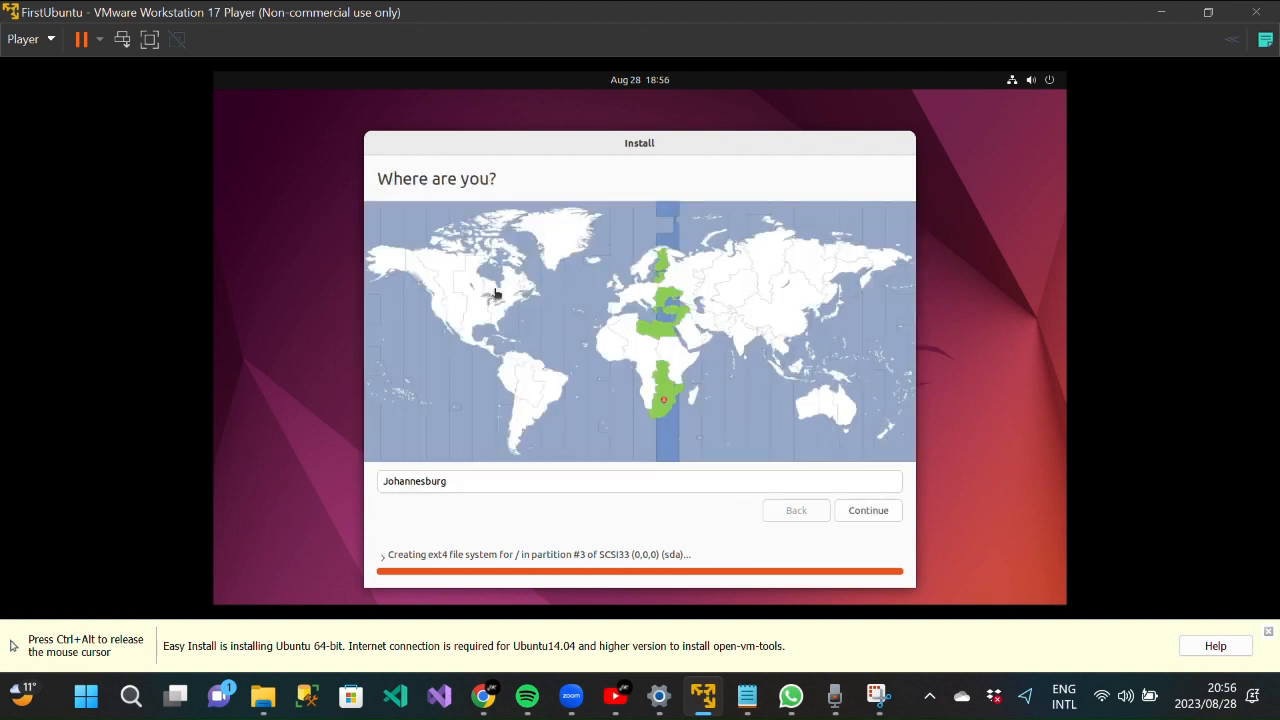
- Set the time zone location to Harare on the map and continue
left_click(638, 336)
left_click(640, 357)
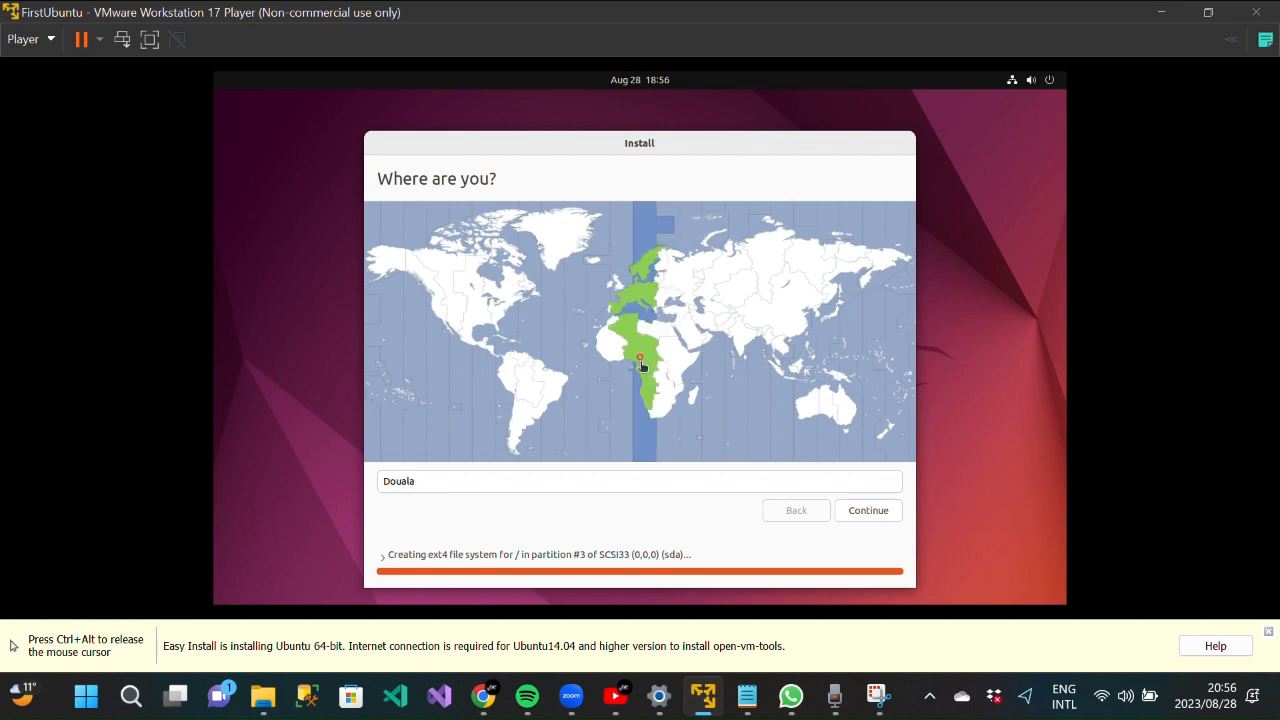
left_click(674, 407)
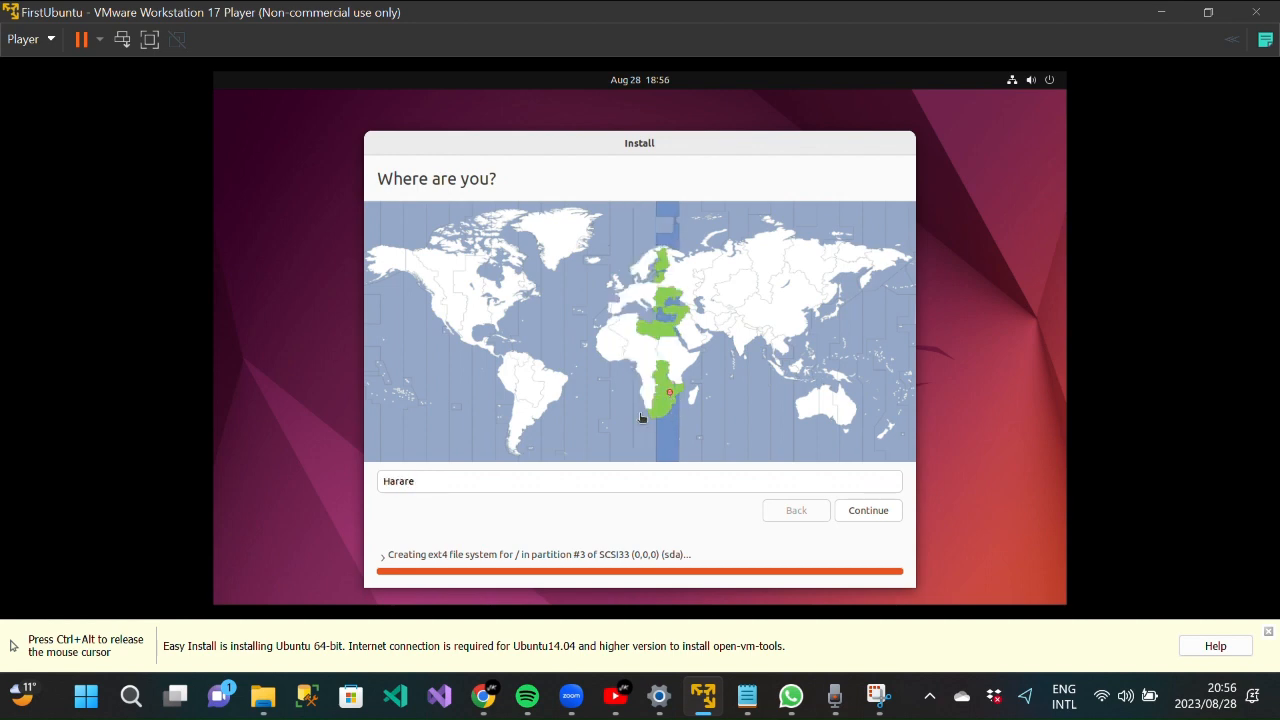
left_click(863, 517)
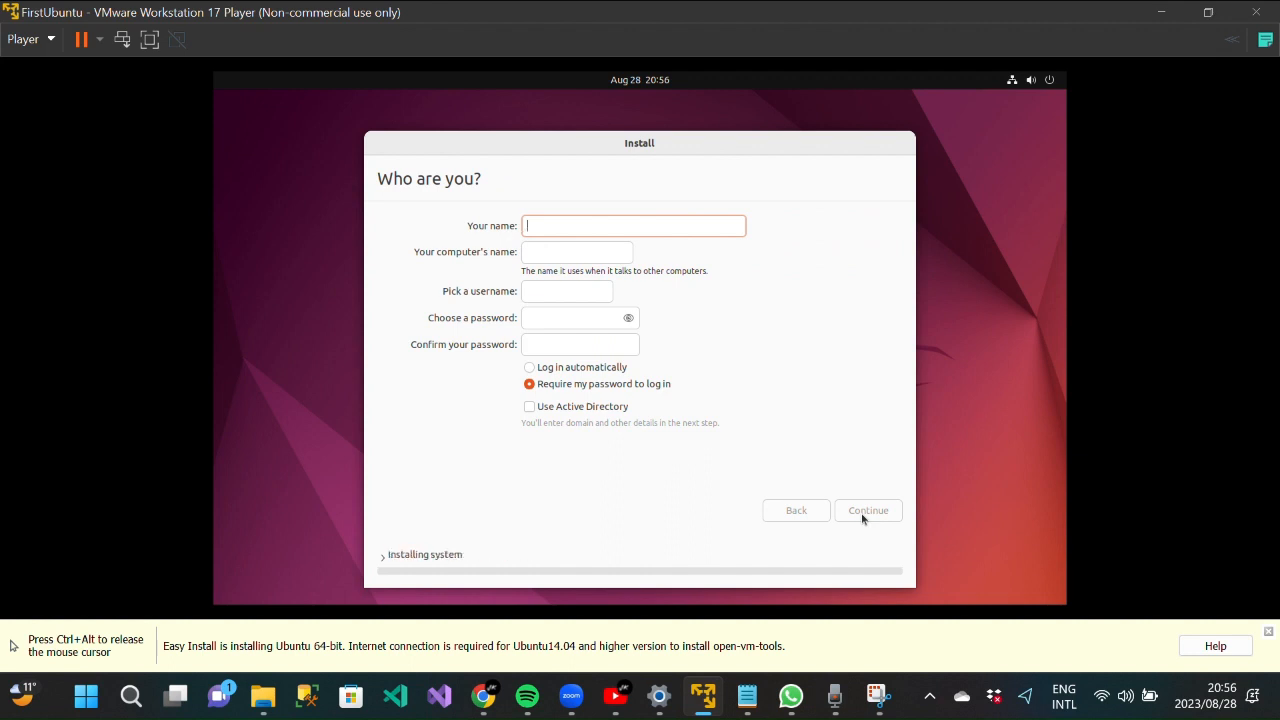
- Enter the user's name, type and confirm the account password, and enable automatic login
type("Jane")
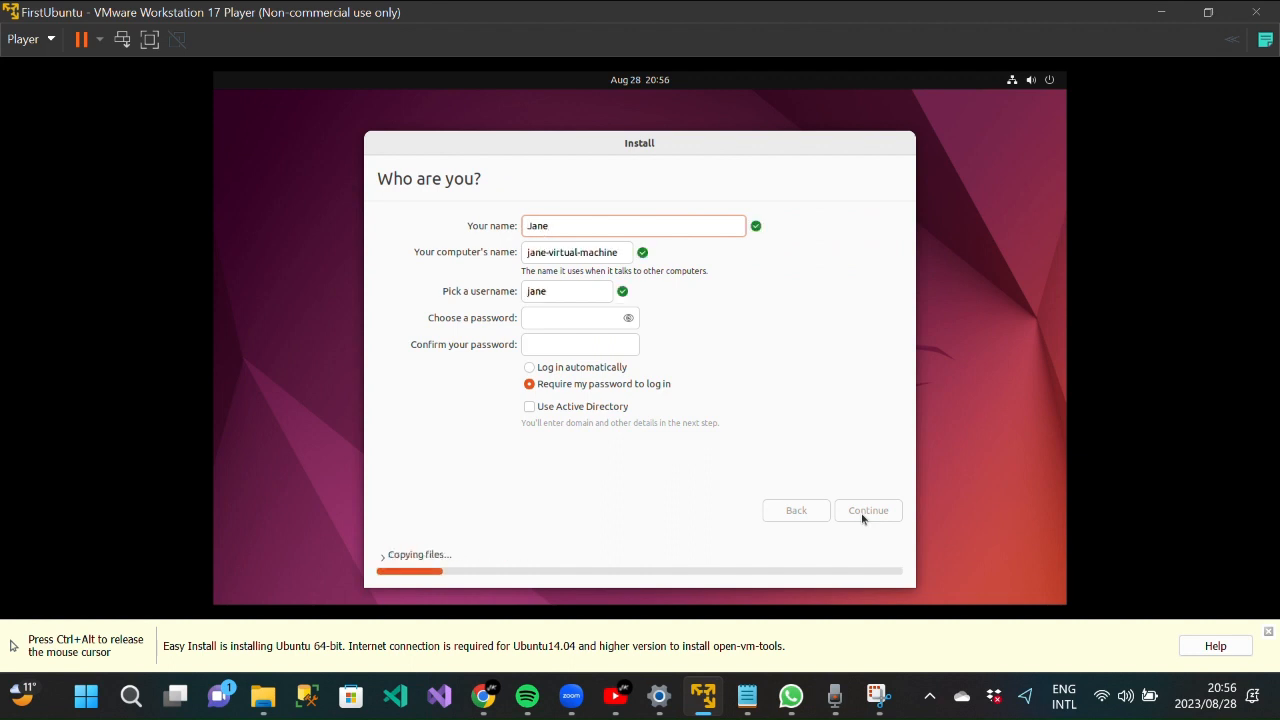
left_click(590, 317)
type("jane")
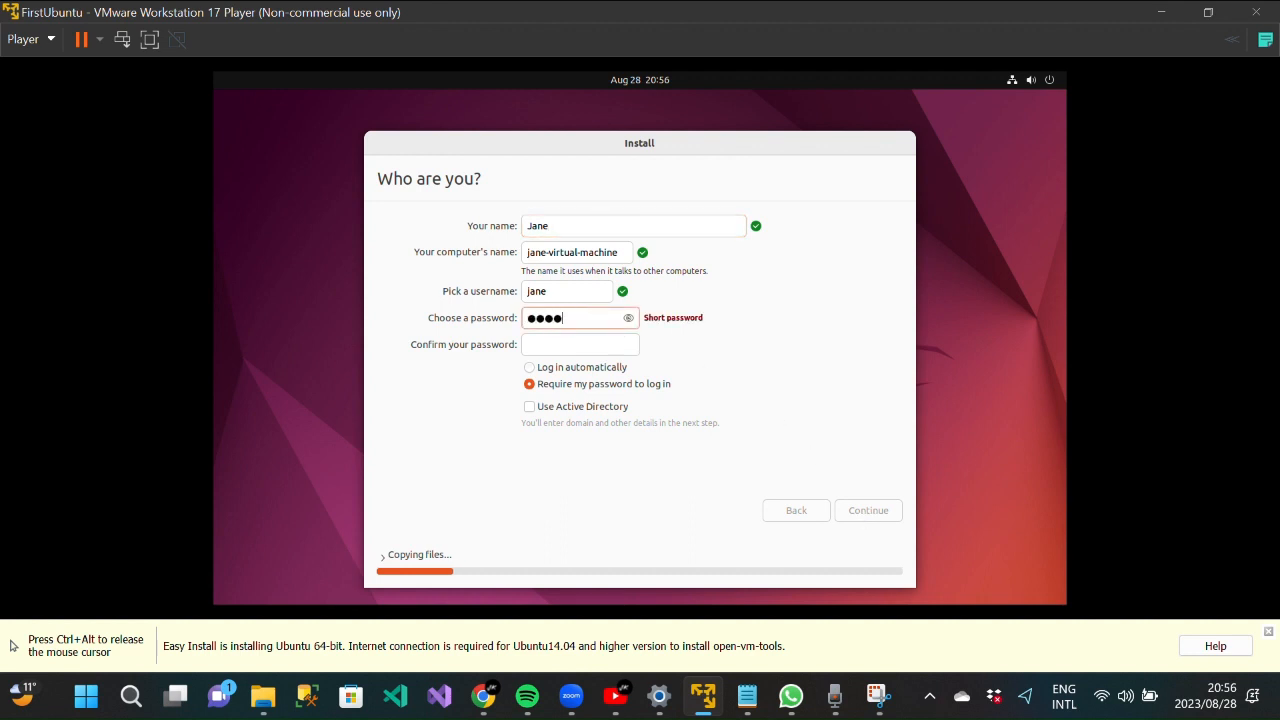
type("123456")
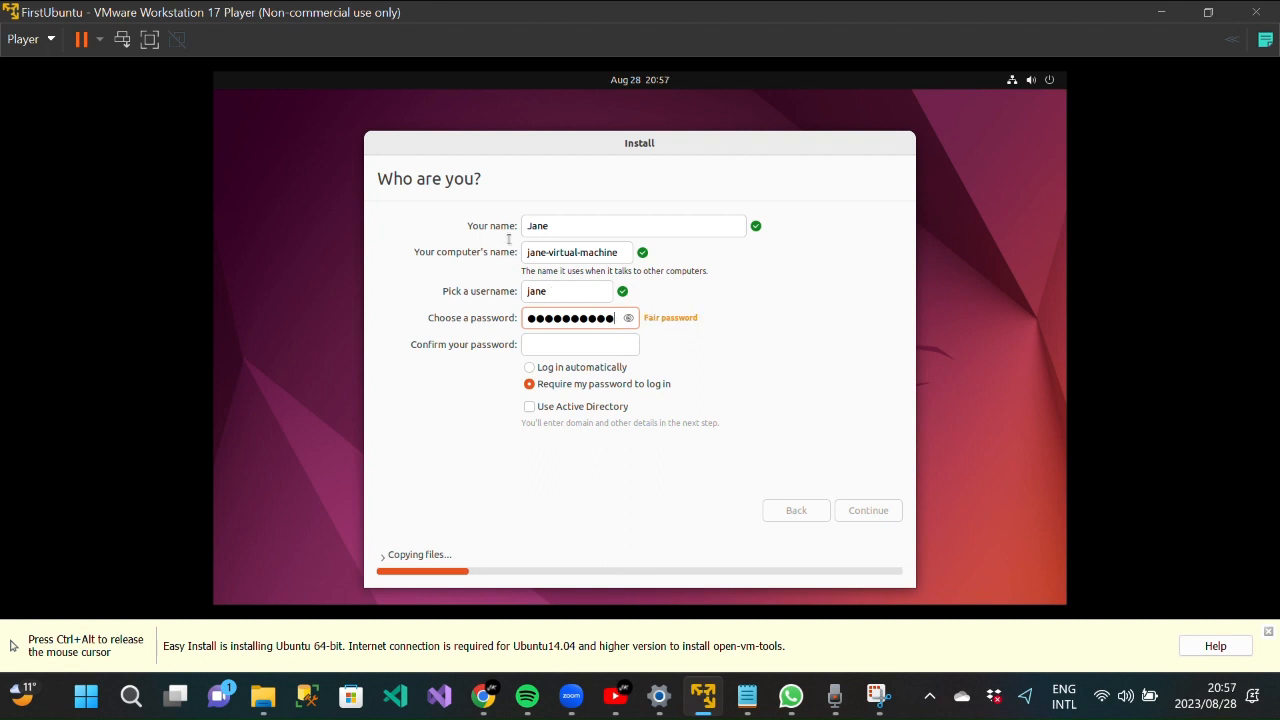
left_click(585, 343)
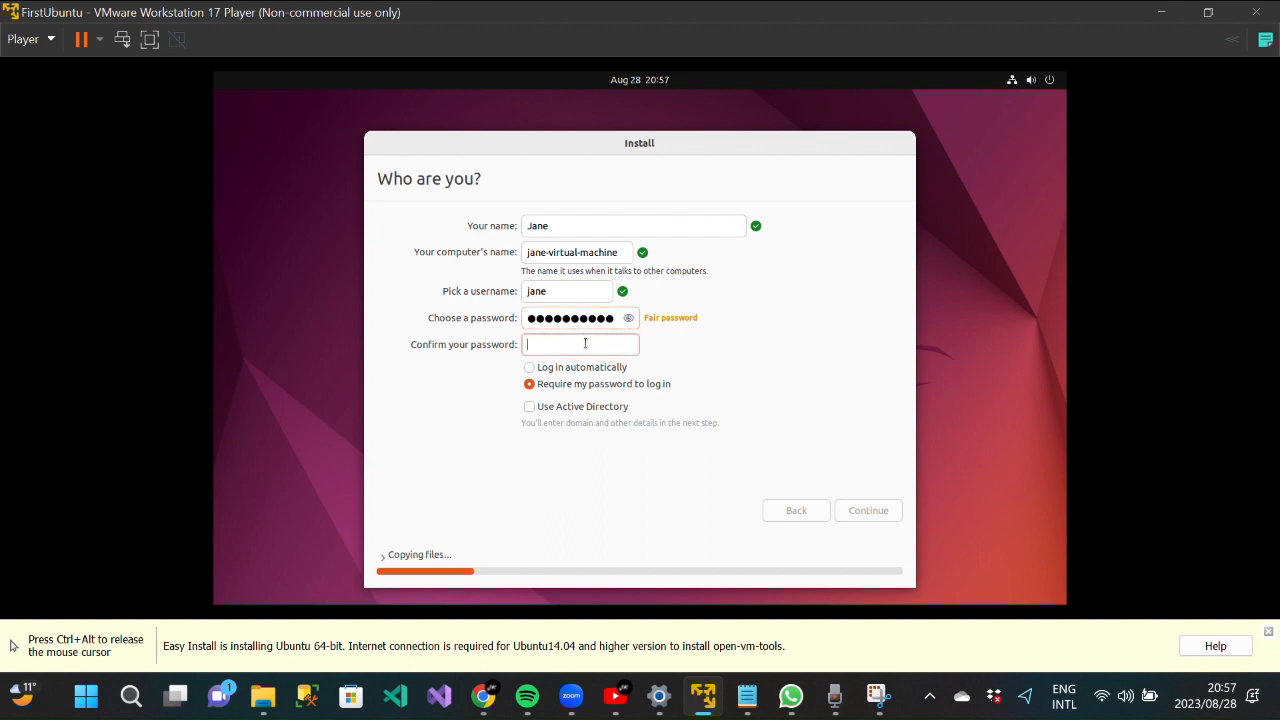
type("1234567890")
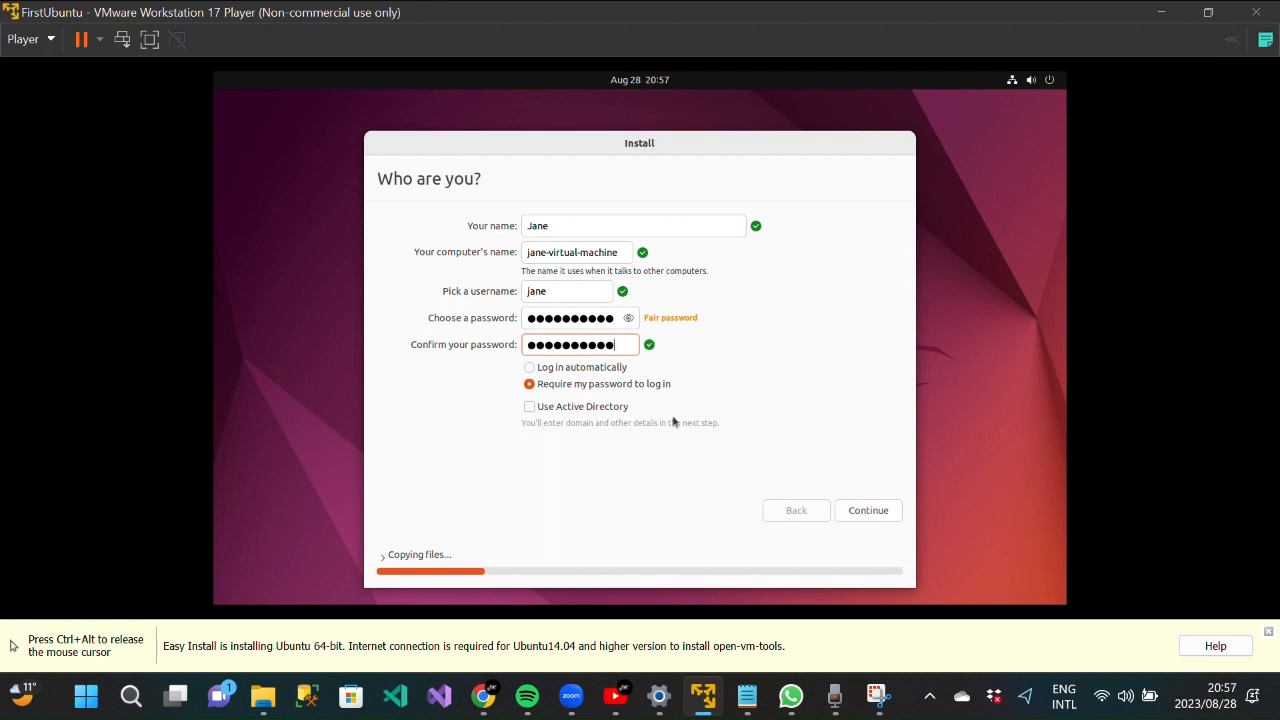
left_click(556, 370)
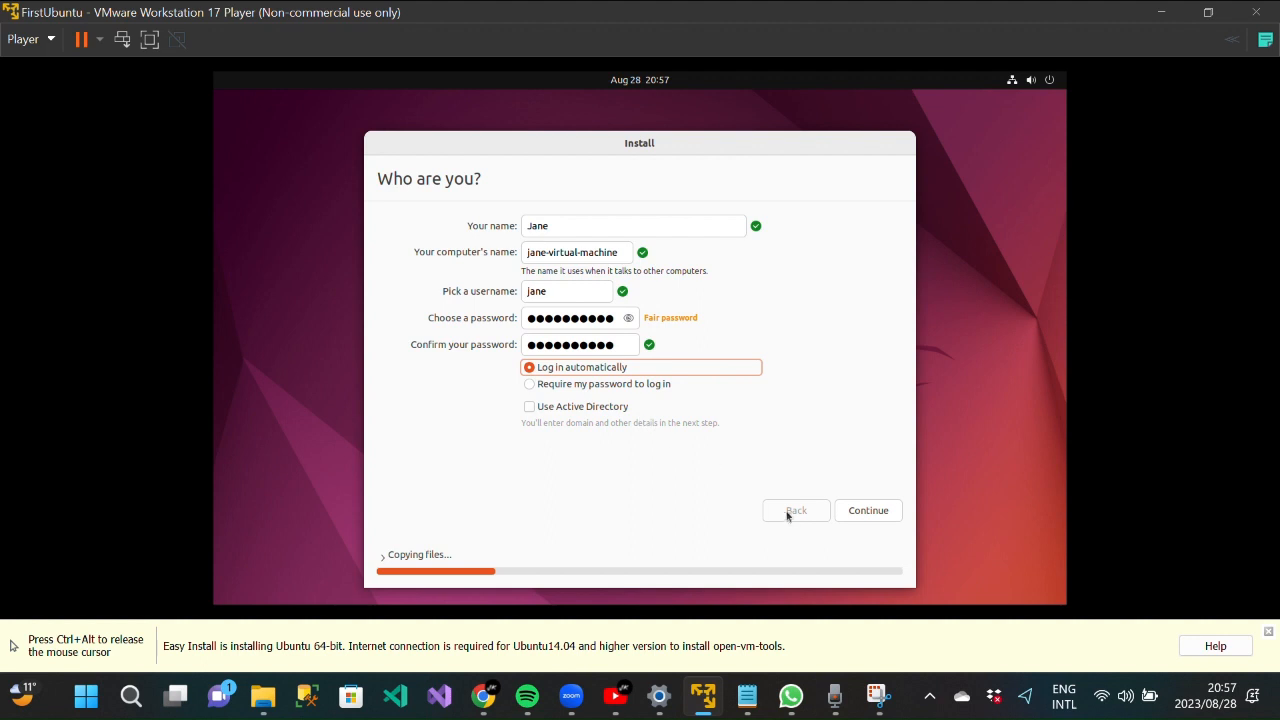
left_click(860, 511)
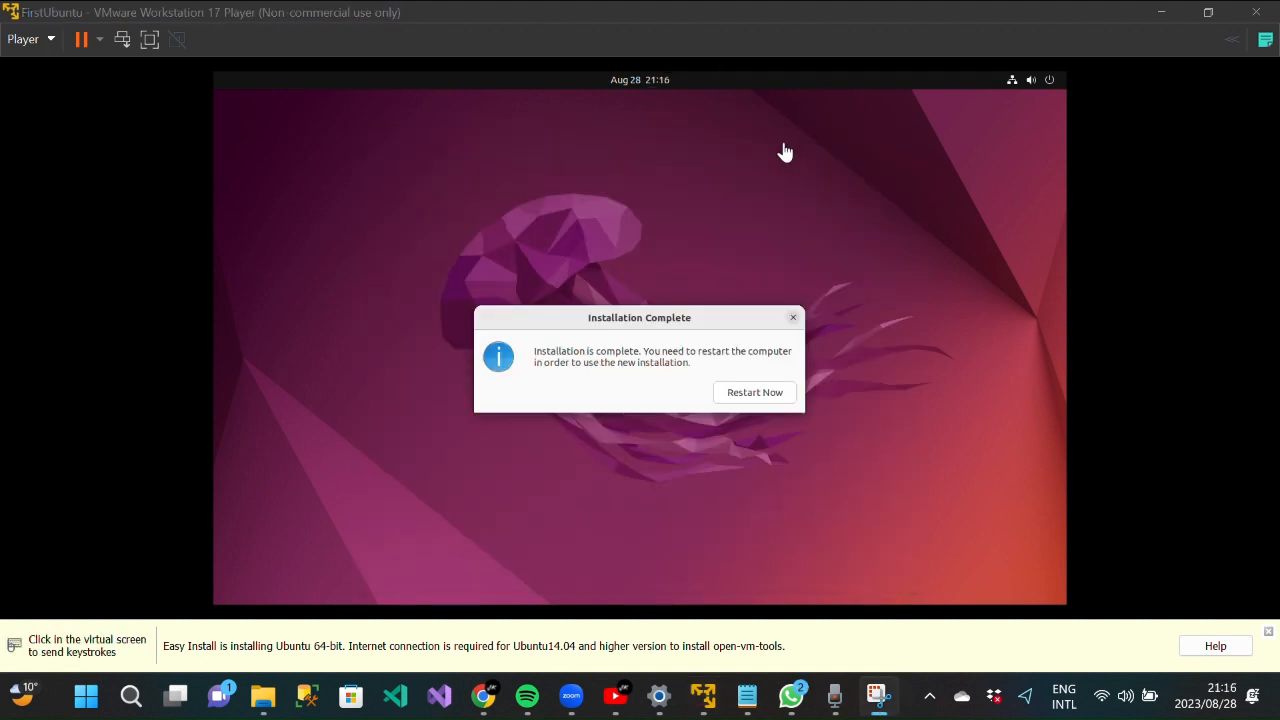
- Restart the VM from the Installation Complete dialog to boot the installed Ubuntu
left_click(769, 395)
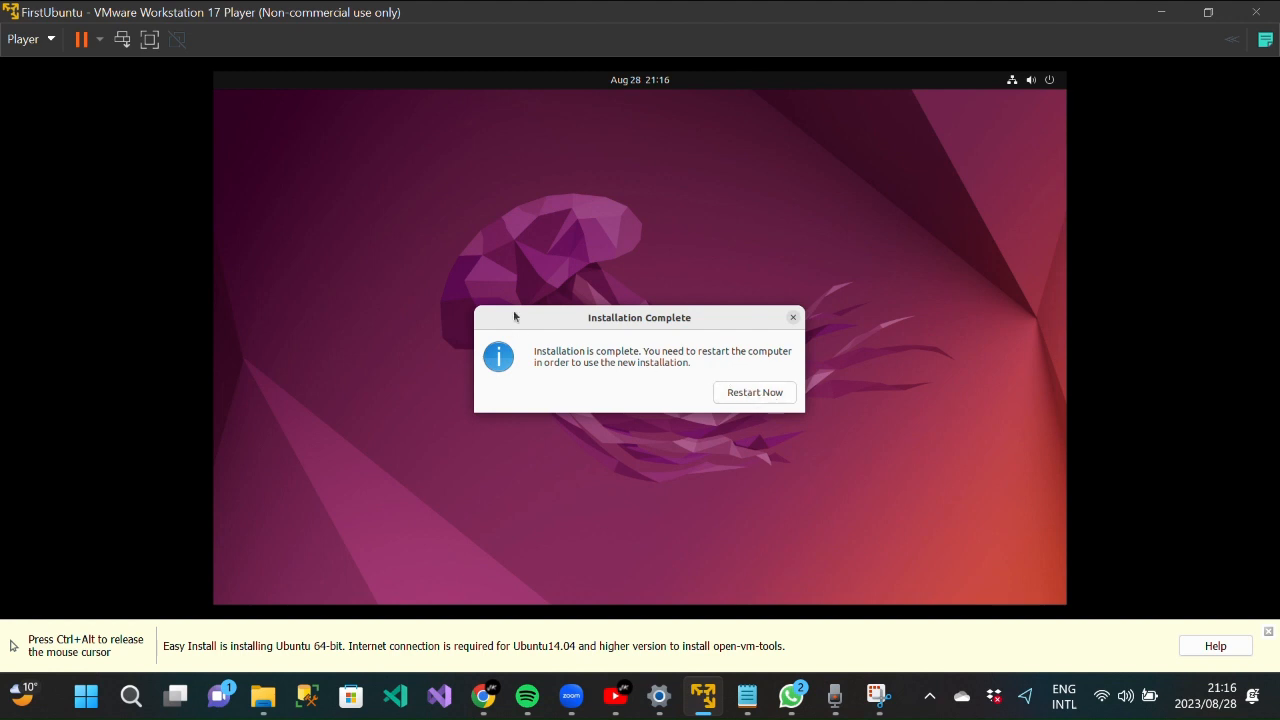
left_click(760, 396)
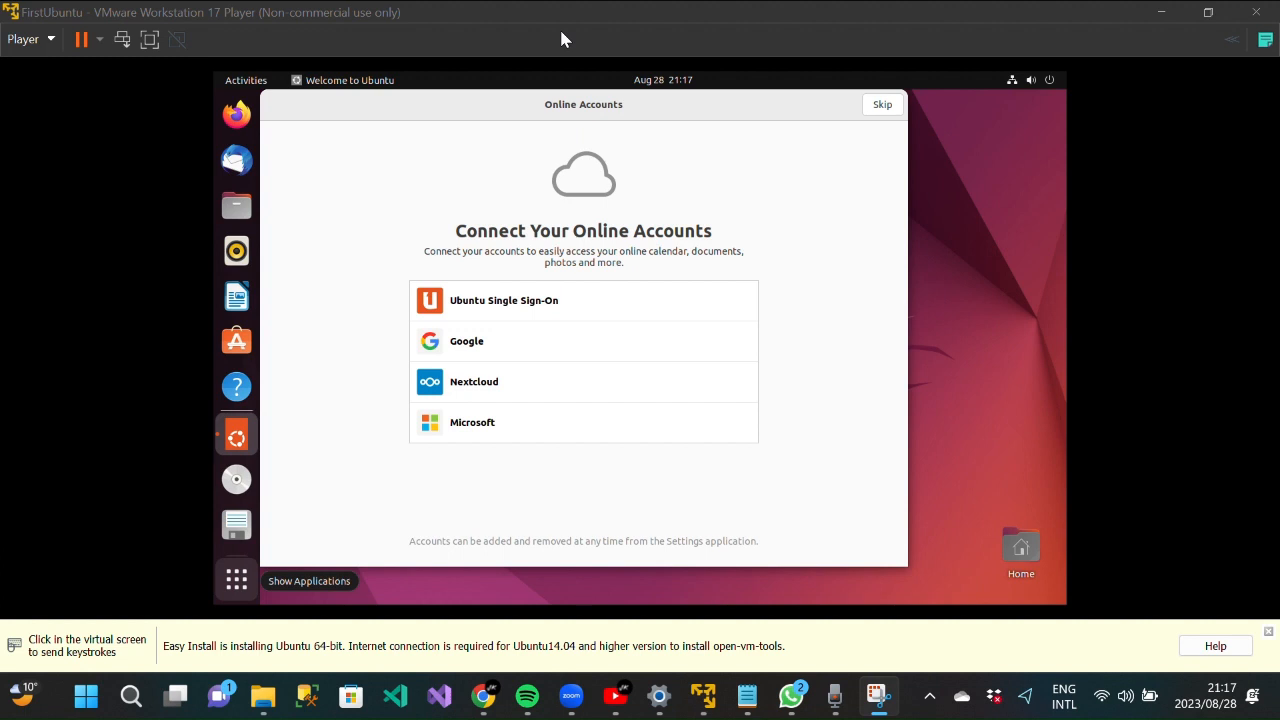
- Skip Online Accounts, leave Ubuntu Pro off, pass the info-sharing and privacy pages, and finish
left_click(882, 104)
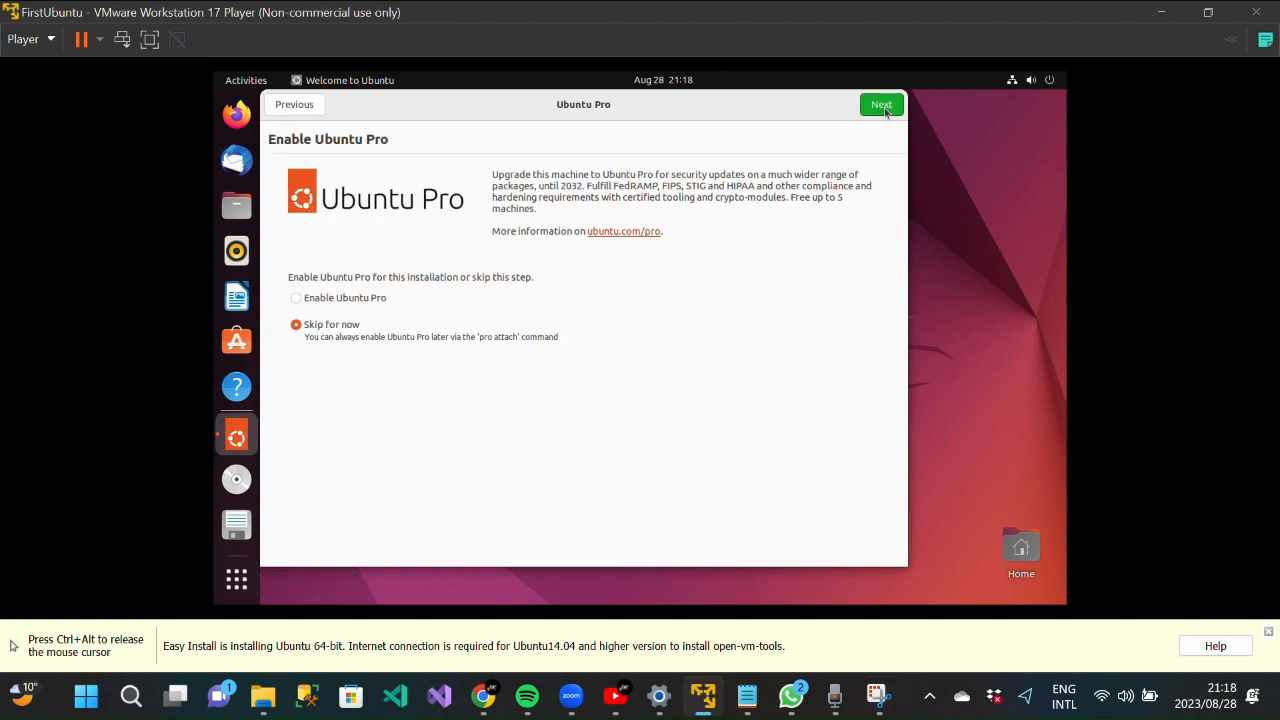
left_click(882, 105)
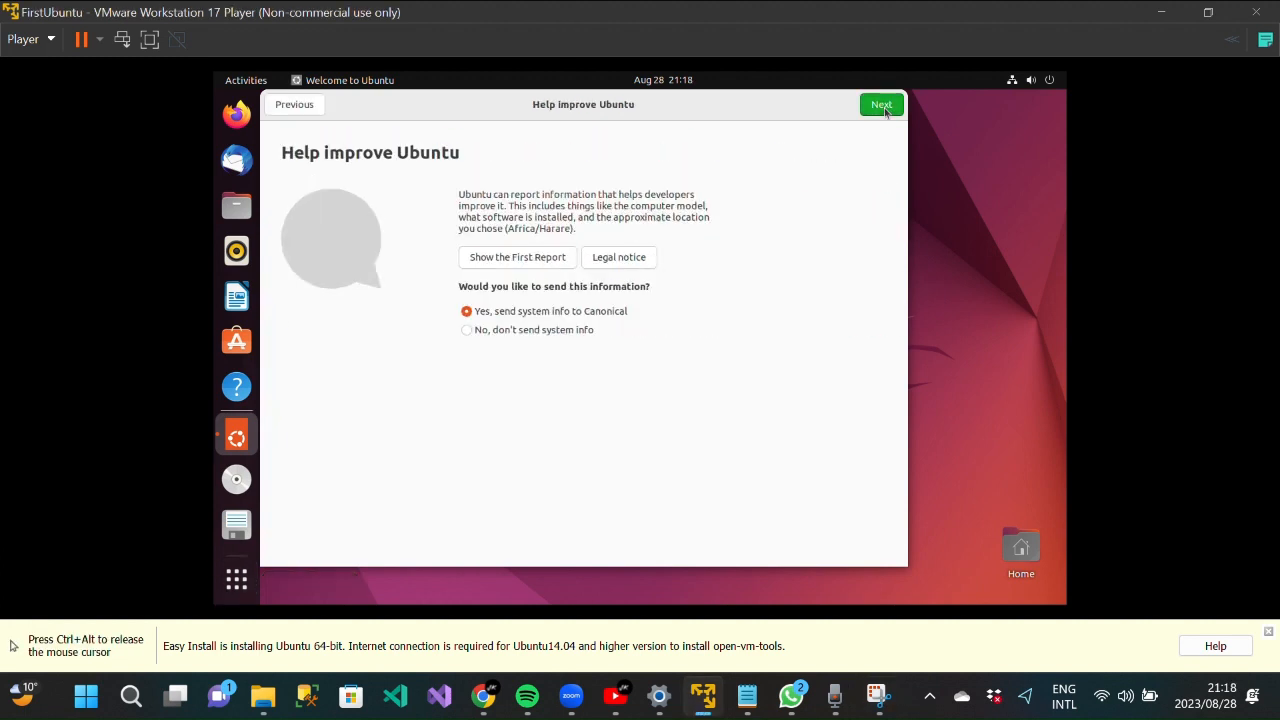
left_click(884, 111)
left_click(889, 109)
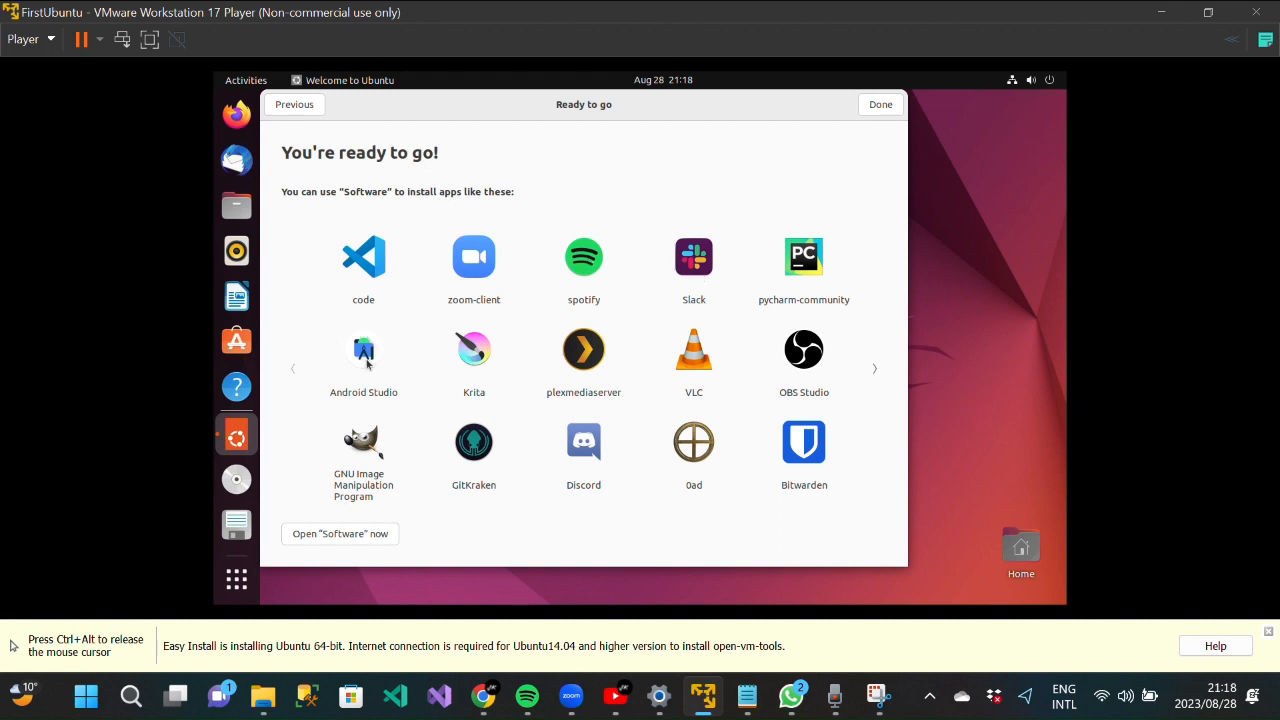
left_click(880, 104)
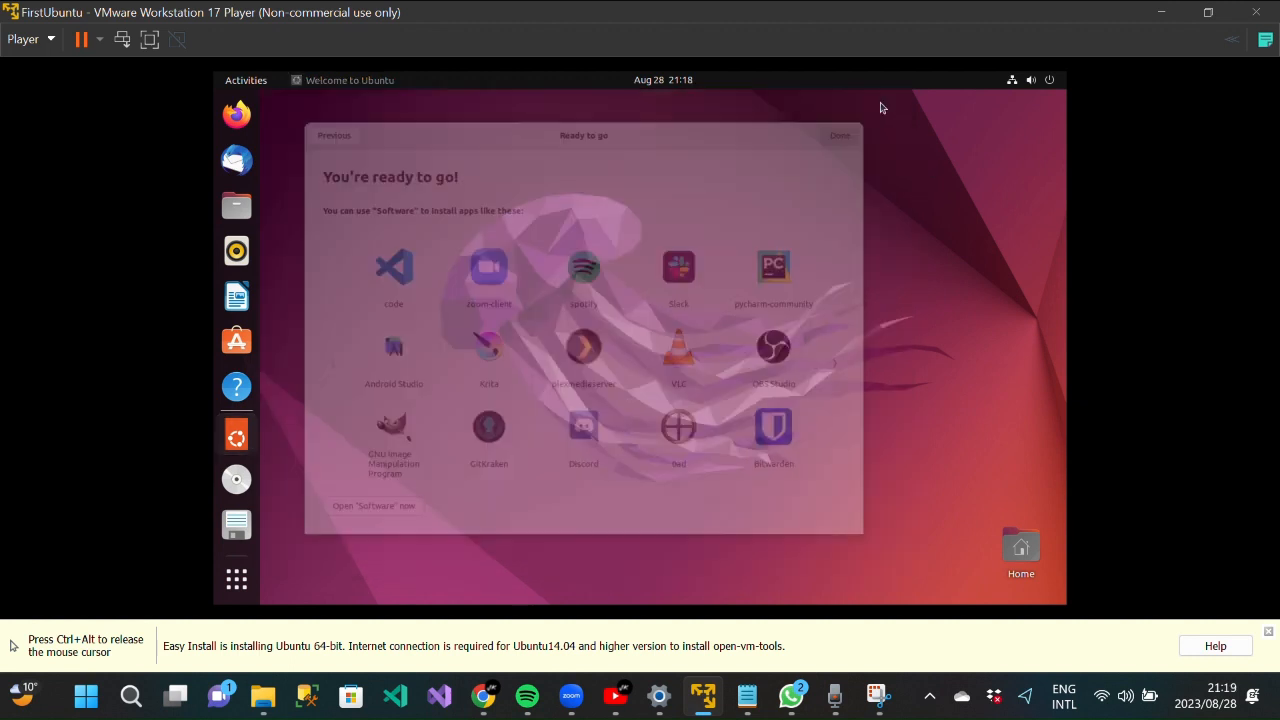